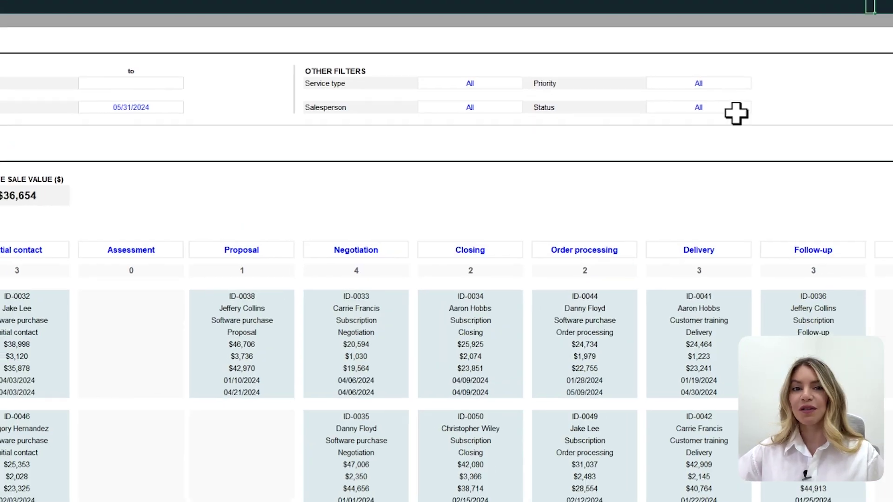
left_click(526, 104)
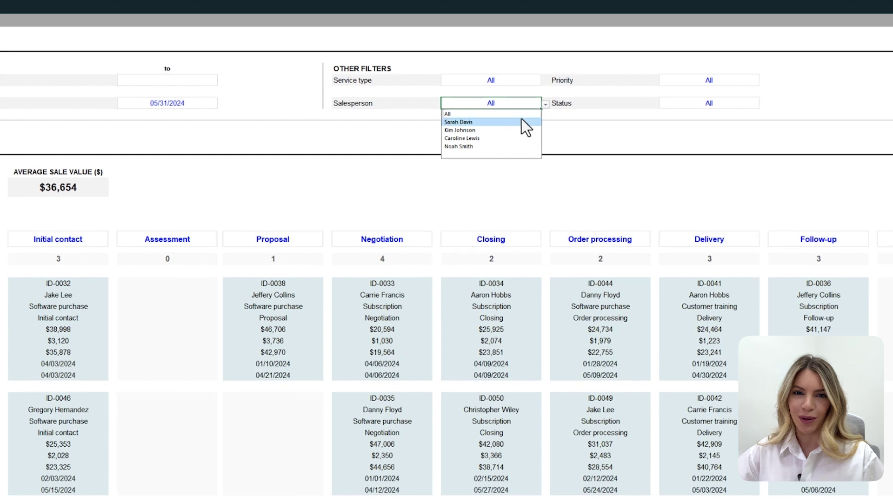
left_click(522, 121)
left_click(558, 120)
left_click(567, 125)
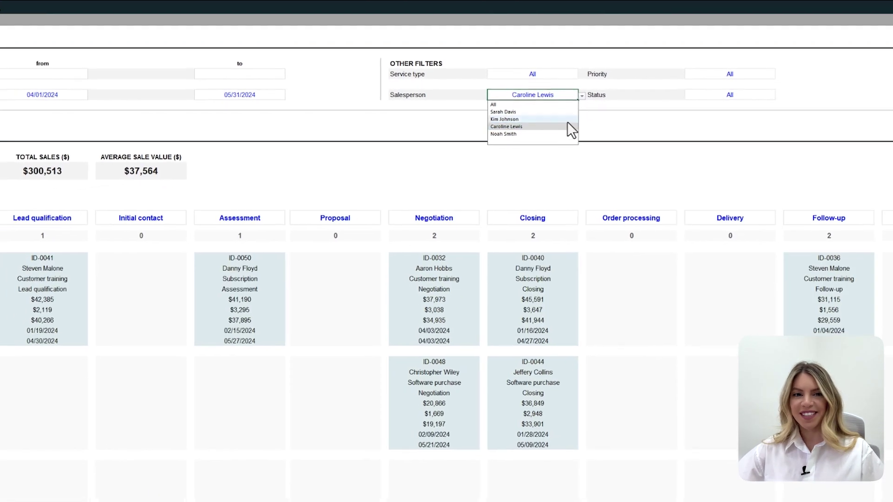
left_click(558, 104)
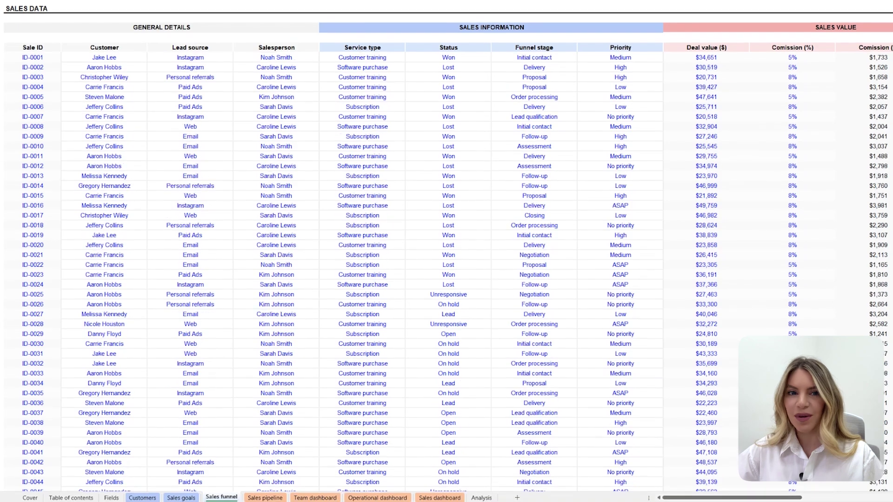
Step: Filter the dashboard metrics by month: May, then February, then January
left_click(485, 89)
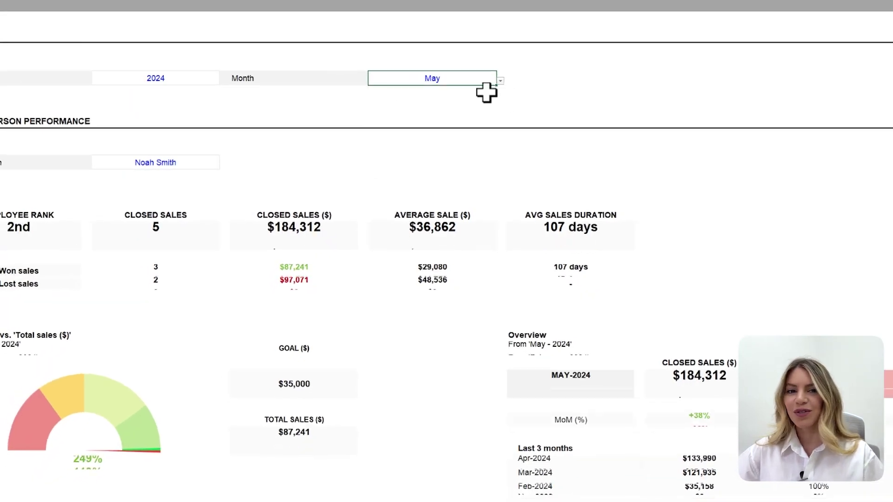
left_click(485, 92)
left_click(470, 112)
left_click(496, 88)
left_click(478, 111)
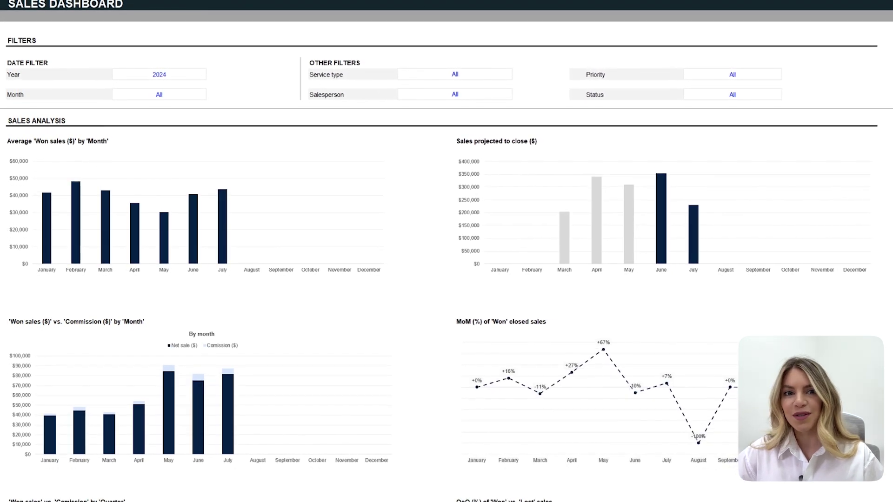
scroll(733, 62, "down", 10)
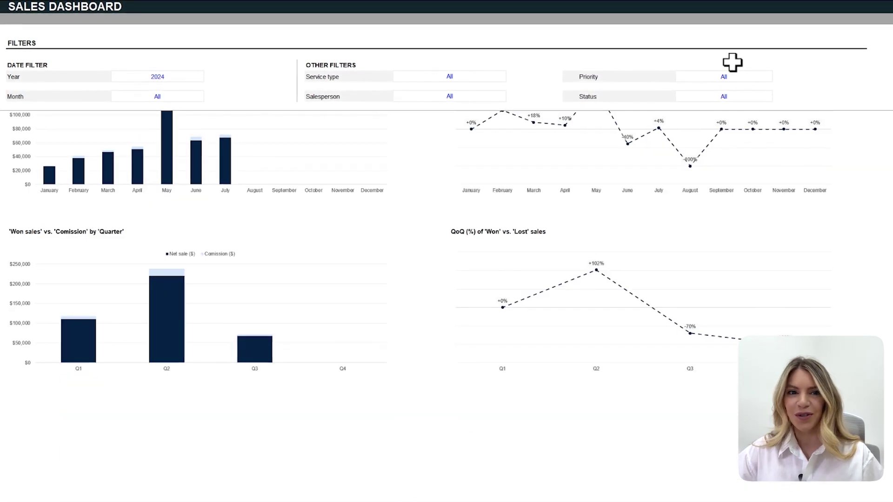
scroll(732, 62, "up", 10)
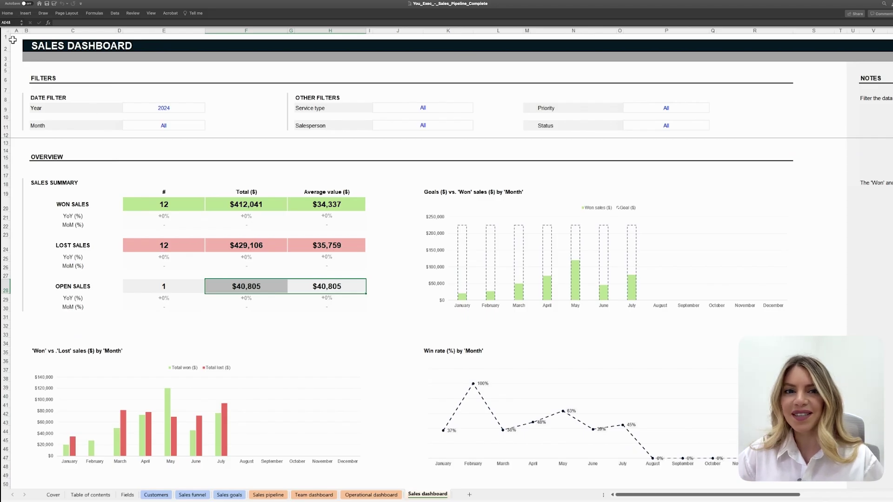
left_click(13, 40)
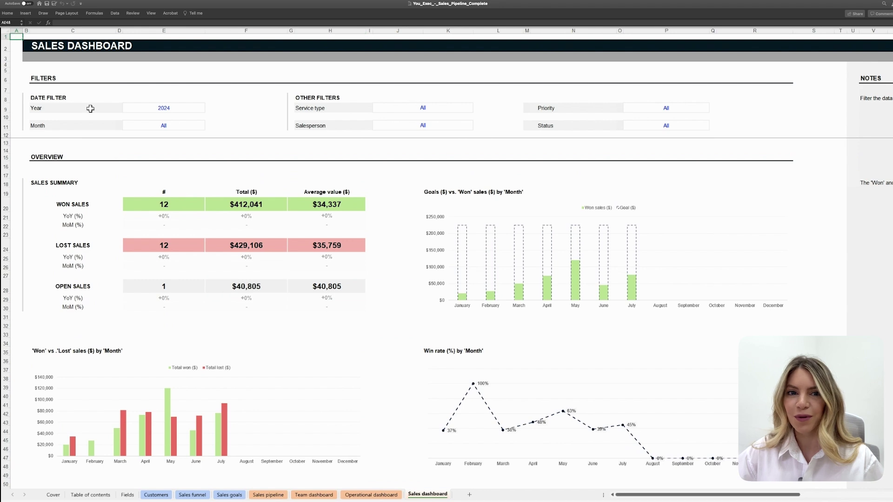
left_click(268, 495)
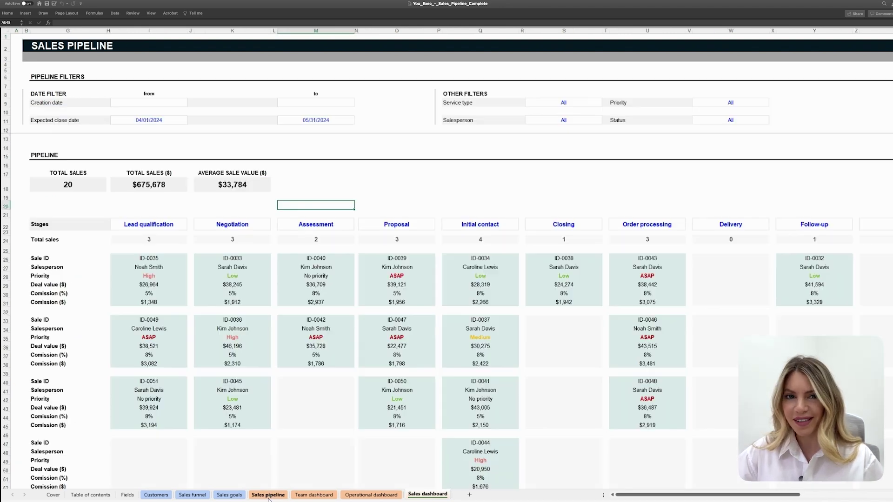
left_click(299, 497)
left_click(352, 496)
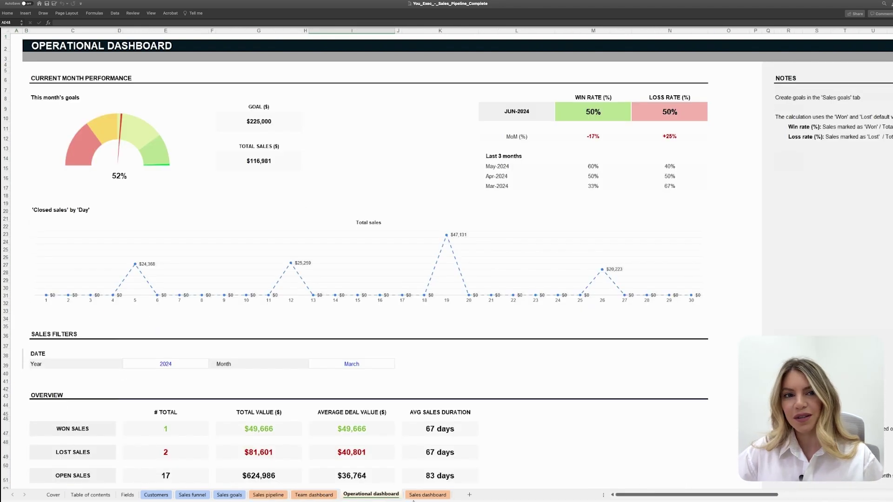
left_click(411, 497)
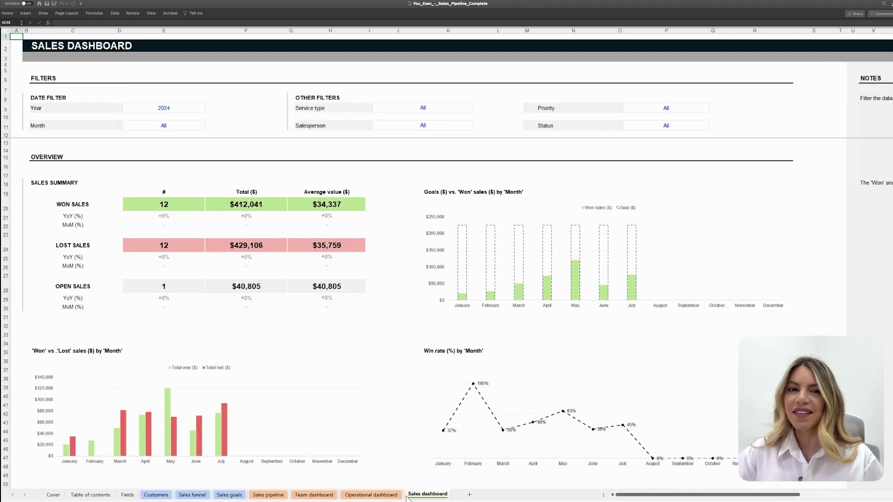
Step: On Sales pipeline, highlight the filter block and the Lead qualification and Negotiation deal cards
left_click(283, 495)
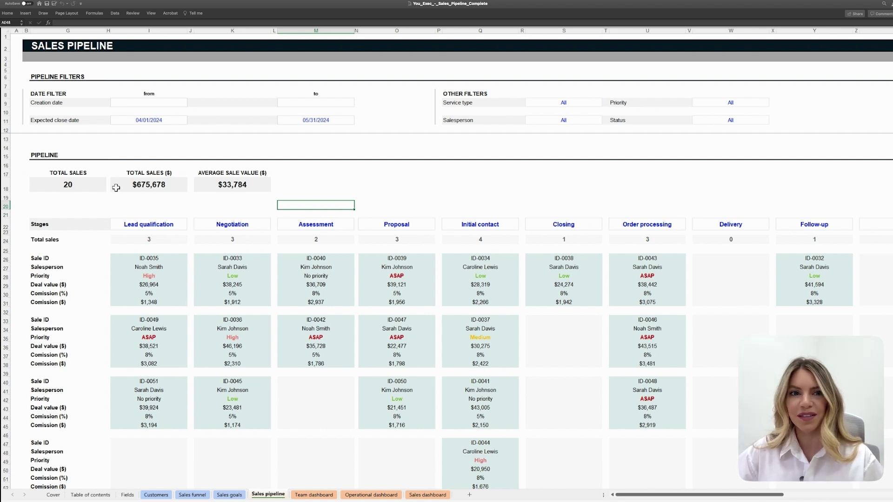
left_click_drag(21, 77, 802, 128)
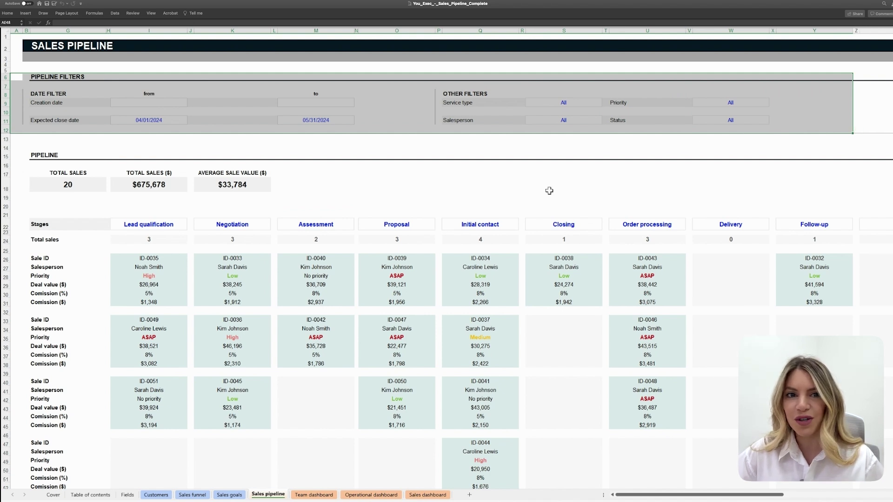
left_click(509, 188)
left_click_drag(140, 270, 245, 421)
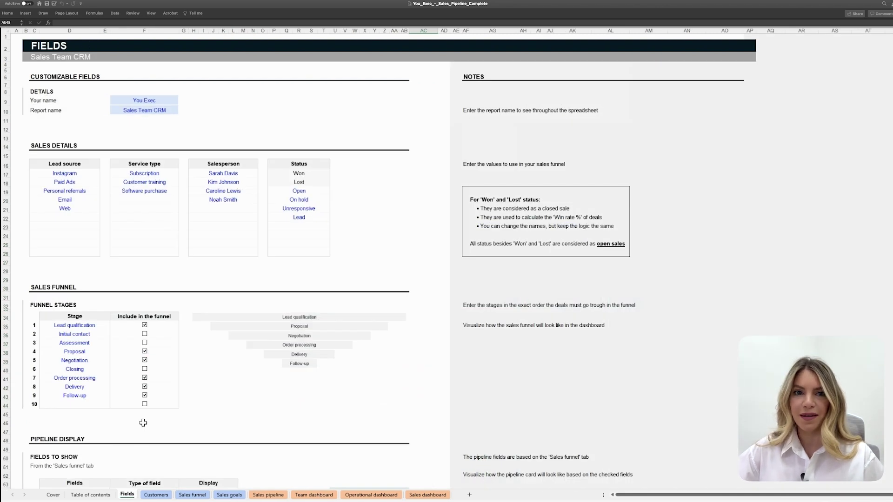
Step: On Fields, toggle Status and Funnel stage as pipeline card fields, leaving Funnel stage off
scroll(144, 422, "down", 5)
scroll(63, 277, "down", 3)
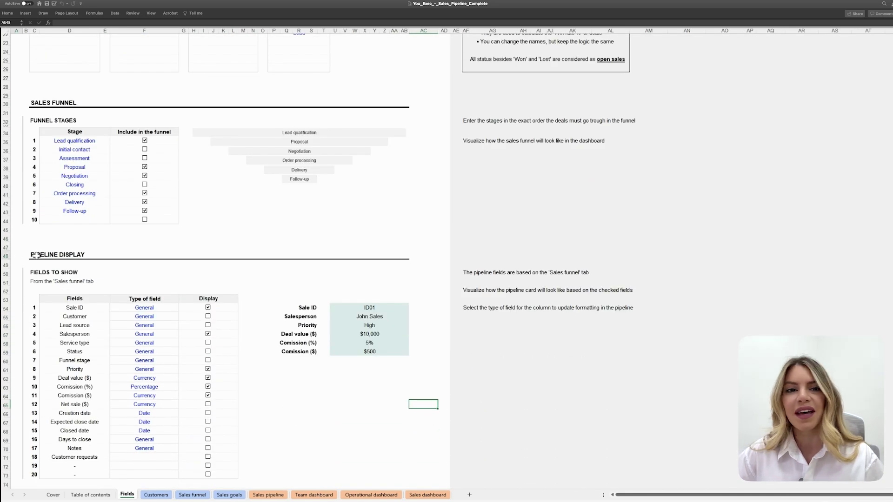
left_click_drag(40, 256, 400, 449)
scroll(324, 395, "down", 3)
left_click(324, 401)
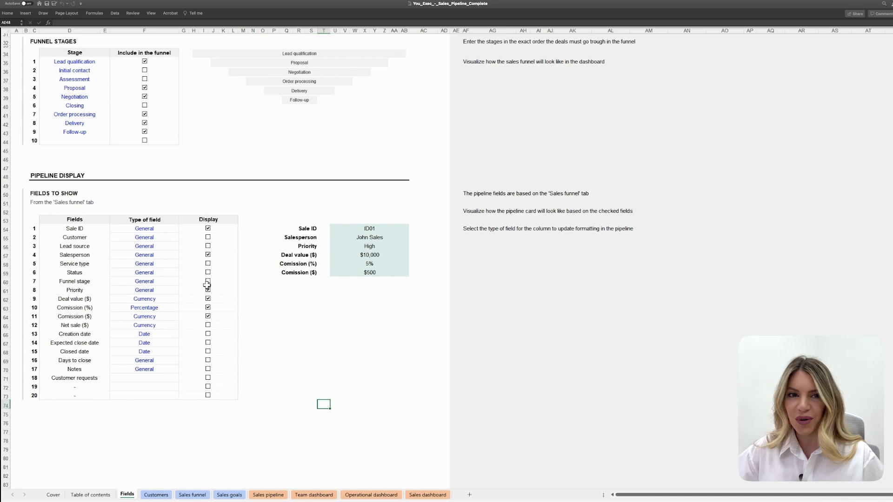
left_click(208, 282)
left_click(208, 281)
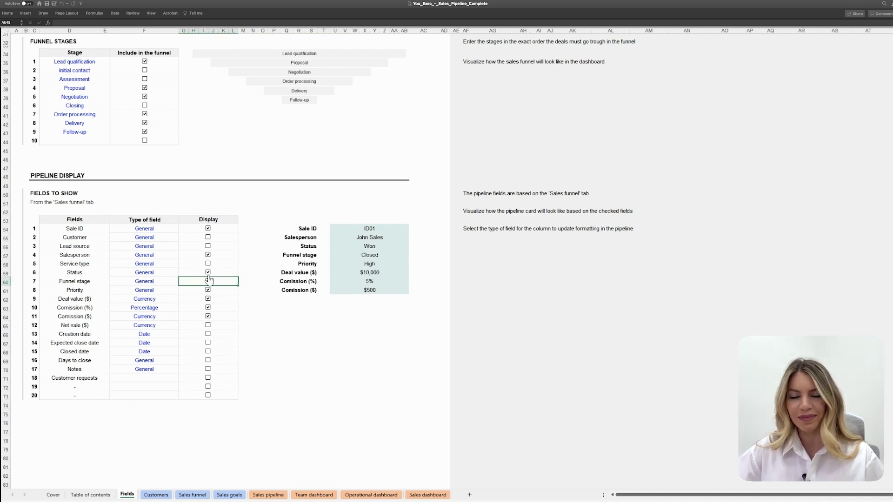
left_click(208, 281)
Step: Review the Sales funnel records, highlighting two data rows
left_click(199, 494)
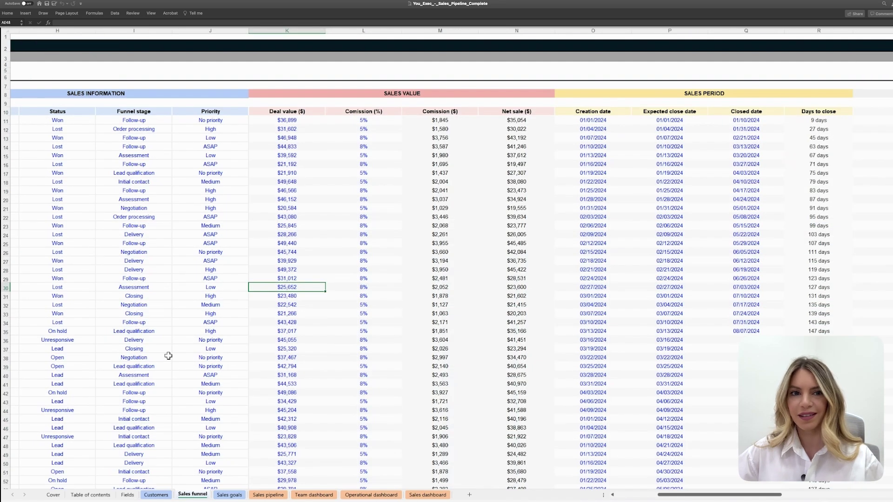
scroll(411, 349, "left", 7)
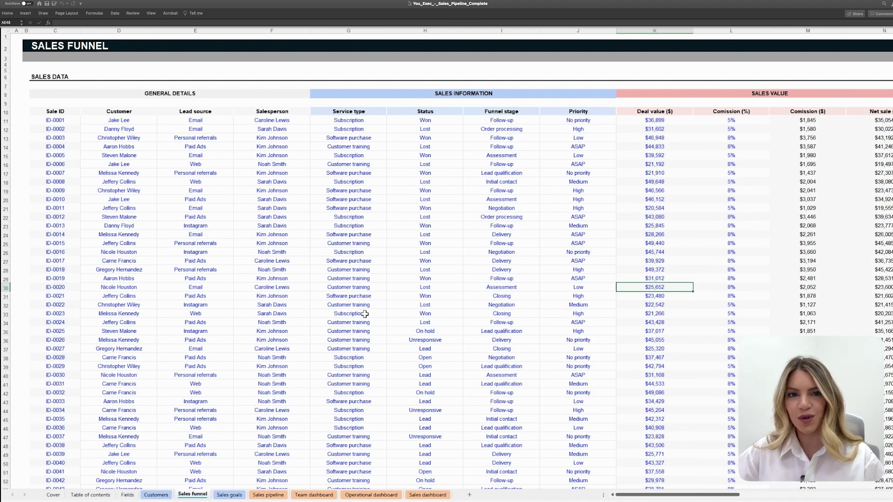
left_click_drag(175, 267, 883, 278)
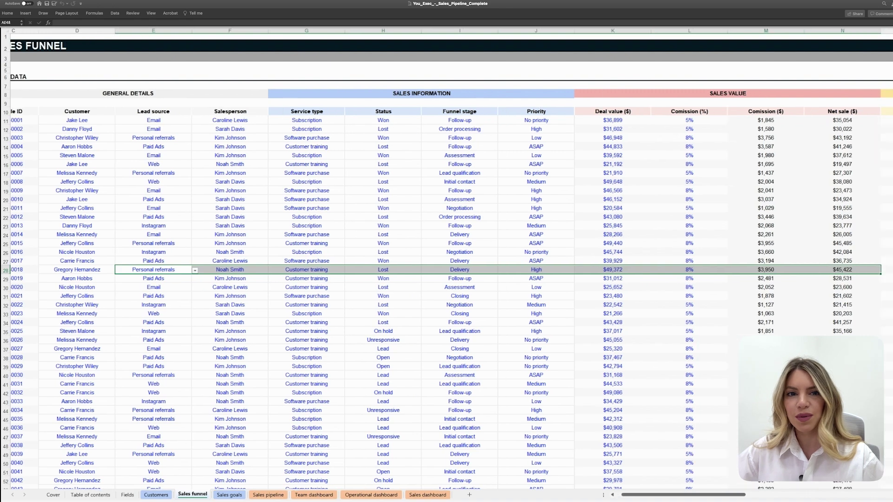
left_click(728, 375)
left_click_drag(689, 496, 599, 496)
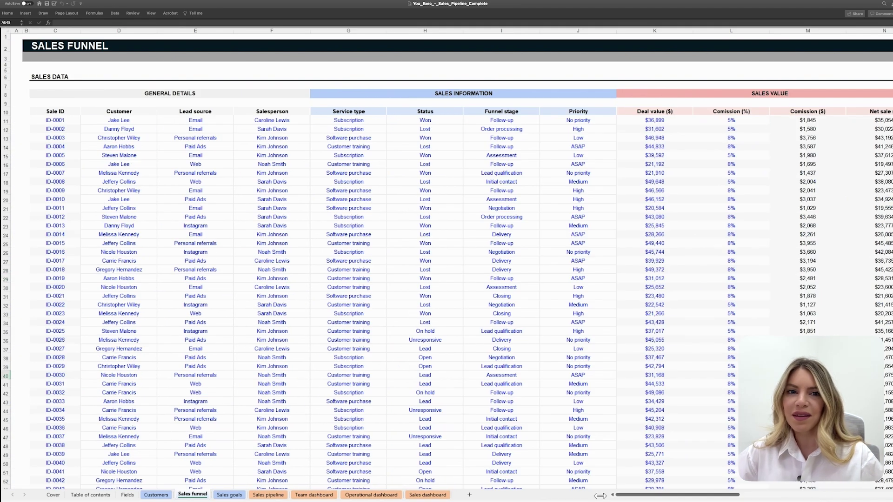
Step: Compare Fields with Sales pipeline and highlight the Fields pipeline card preview
left_click(128, 495)
left_click(268, 494)
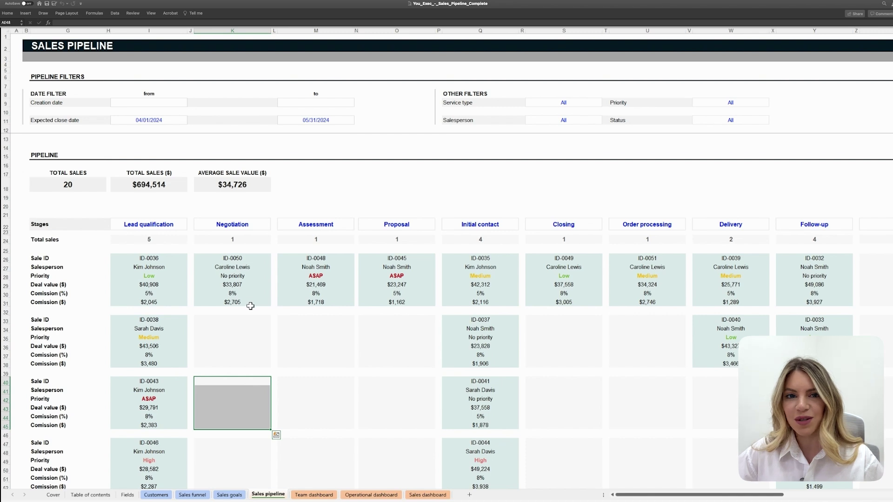
left_click(127, 495)
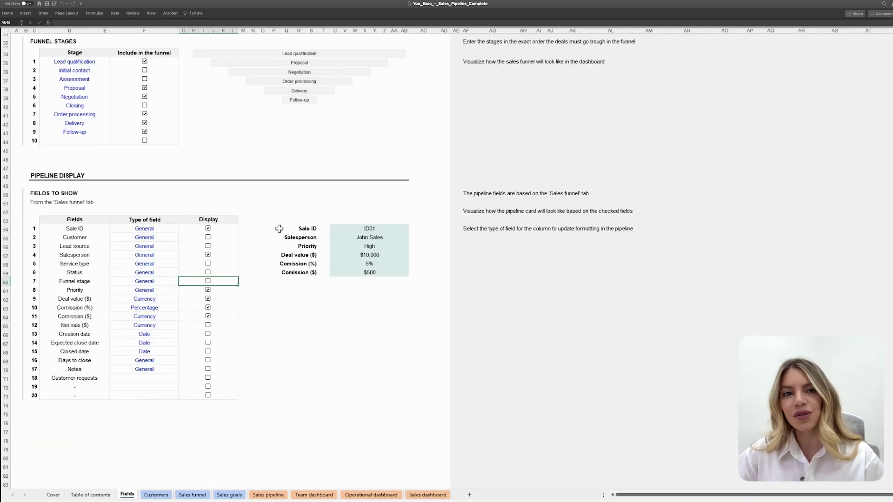
left_click_drag(284, 220, 410, 304)
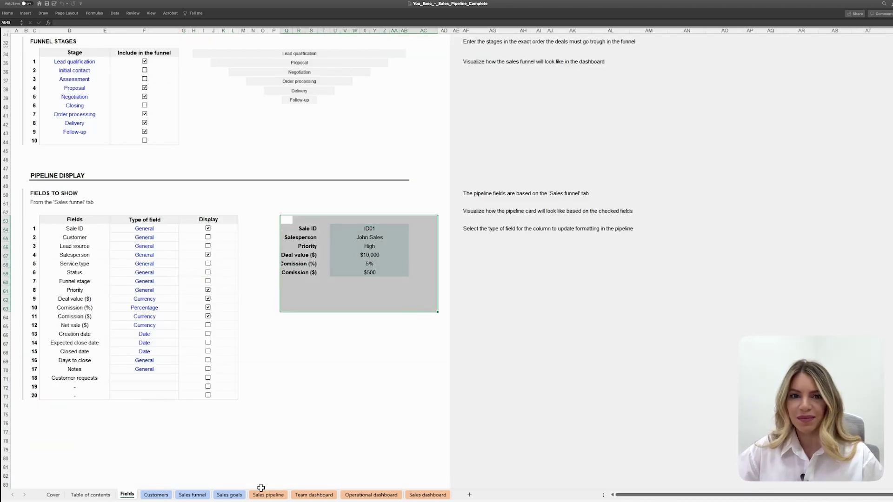
Step: Scroll the Team dashboard down to the Team Analysis section and highlight it
left_click(322, 496)
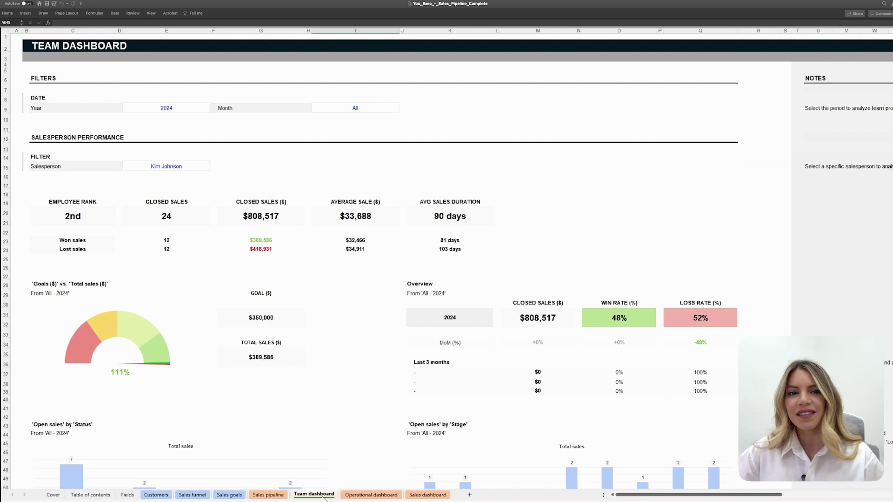
scroll(283, 300, "down", 3)
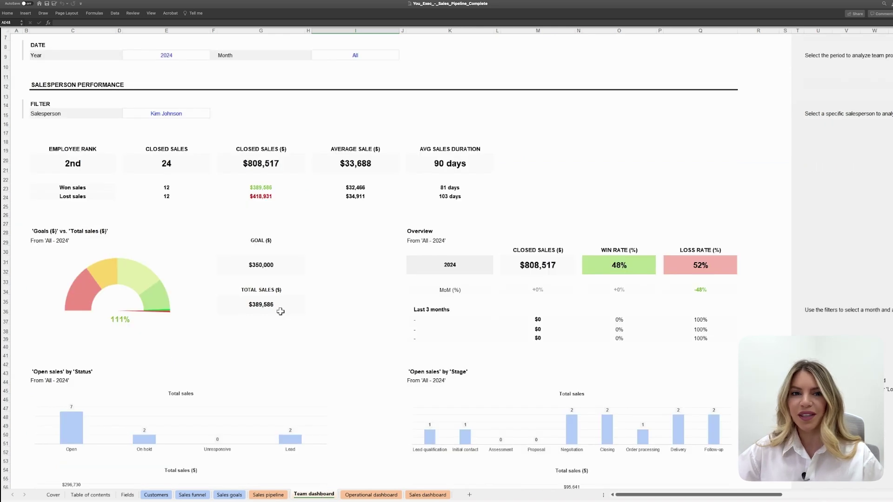
scroll(226, 223, "down", 3)
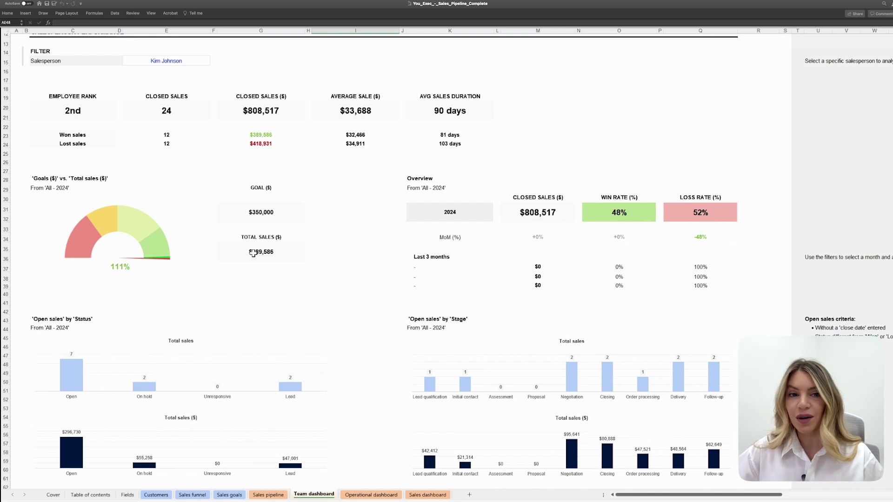
scroll(252, 253, "down", 3)
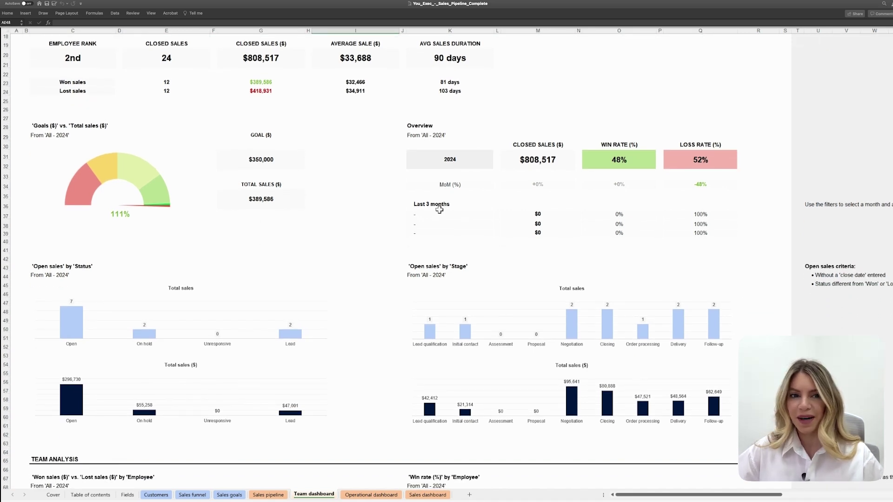
scroll(343, 255, "down", 1)
scroll(343, 244, "down", 5)
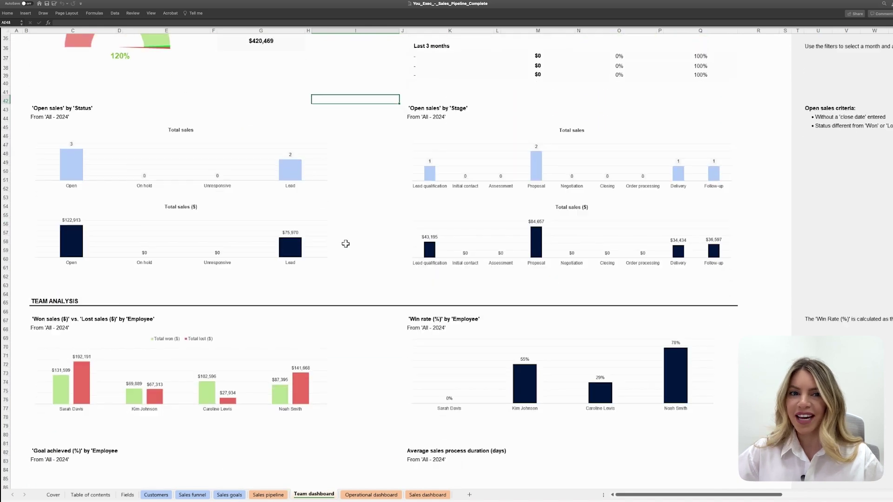
scroll(124, 173, "down", 5)
scroll(52, 143, "down", 3)
left_click_drag(40, 91, 679, 448)
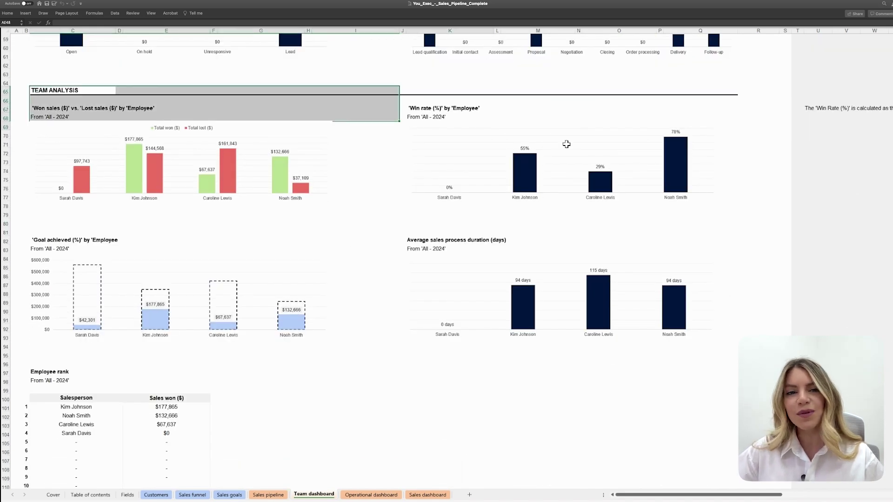
left_click(664, 424)
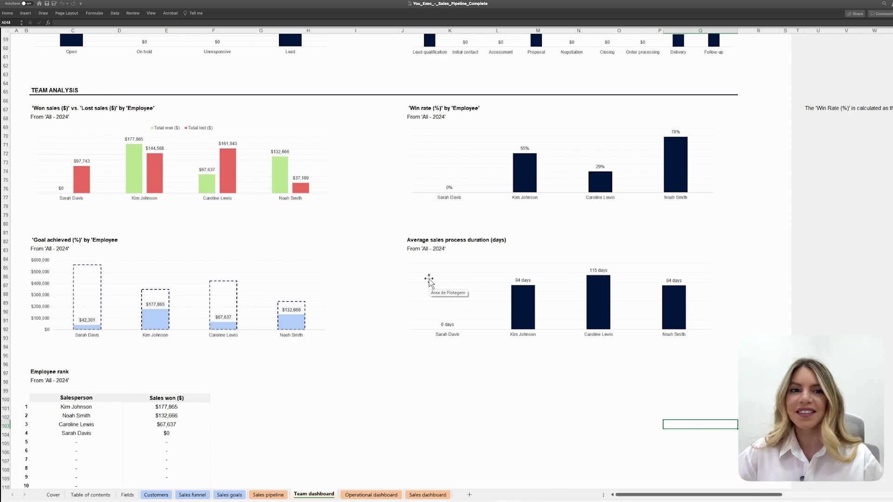
left_click(353, 490)
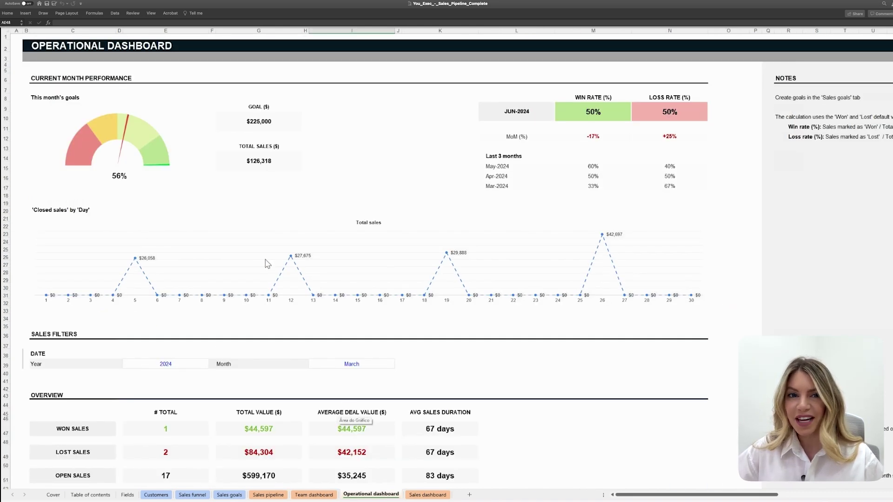
Step: Highlight the Operational dashboard's current-month performance section and select the March Month filter
left_click_drag(37, 79, 707, 324)
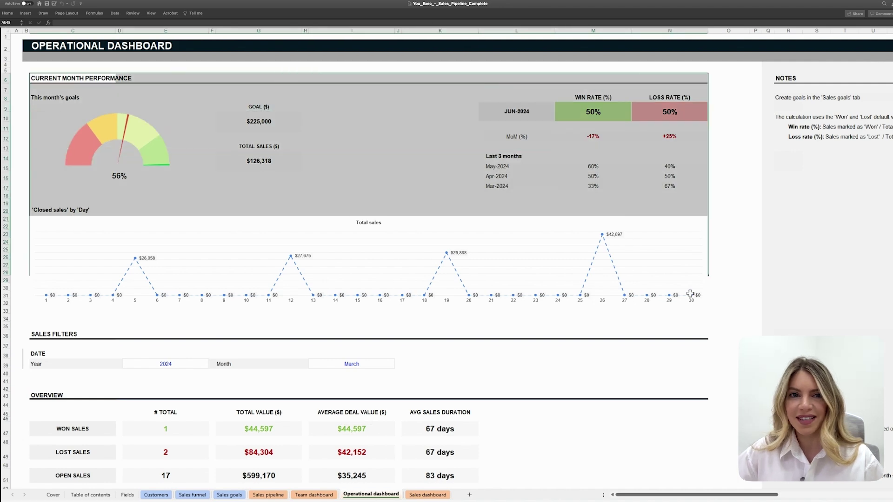
scroll(397, 267, "down", 5)
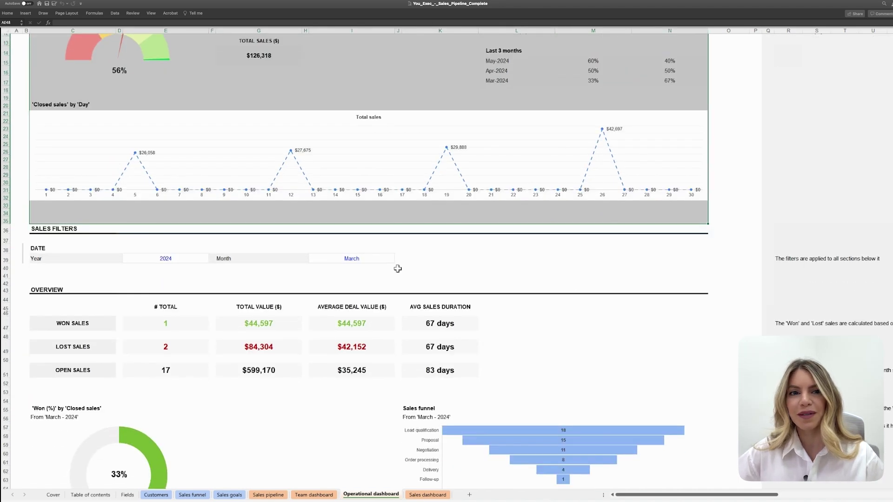
scroll(396, 265, "down", 3)
scroll(396, 265, "down", 3)
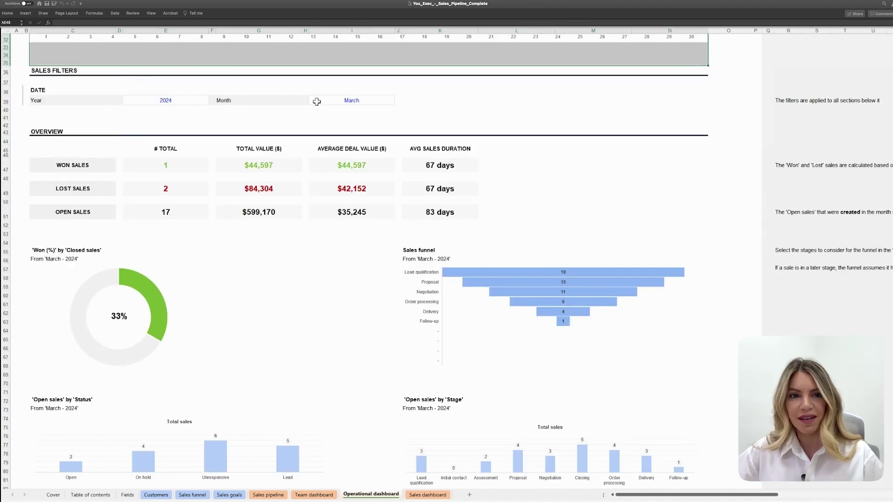
left_click(356, 98)
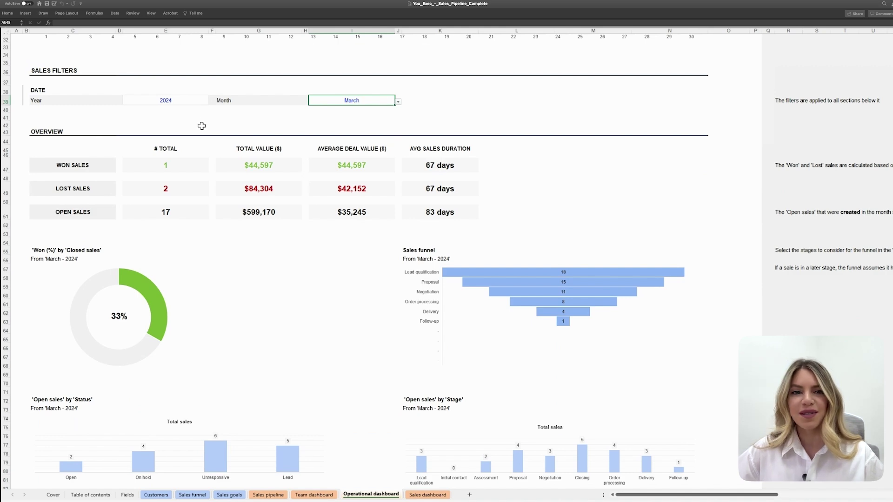
Step: Scroll to Sales Conversion Analysis and set Field to analyse to Service type
scroll(201, 126, "down", 3)
scroll(202, 126, "down", 1)
scroll(201, 126, "down", 1)
scroll(201, 125, "down", 1)
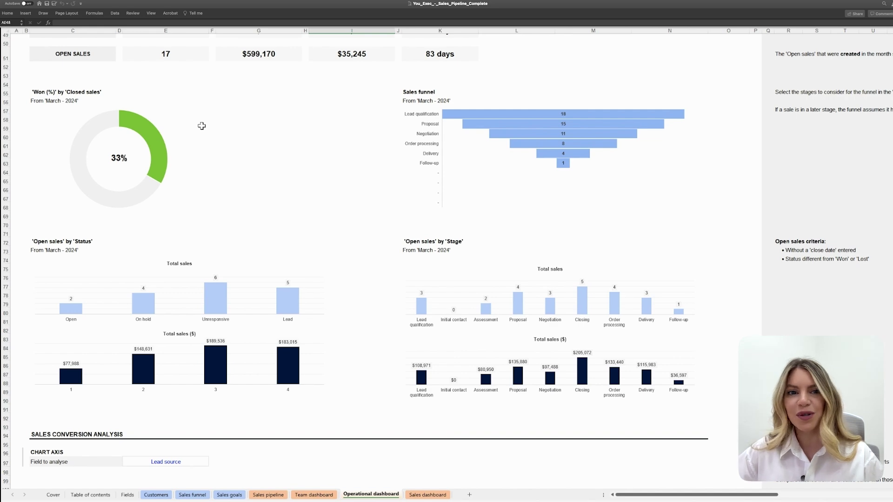
scroll(201, 126, "down", 2)
scroll(265, 214, "down", 5)
scroll(265, 214, "down", 4)
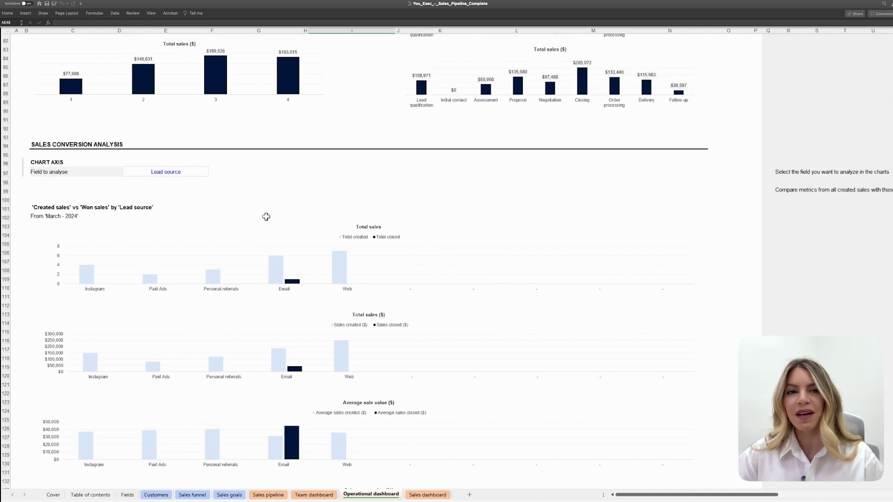
scroll(225, 152, "down", 1)
left_click(196, 121)
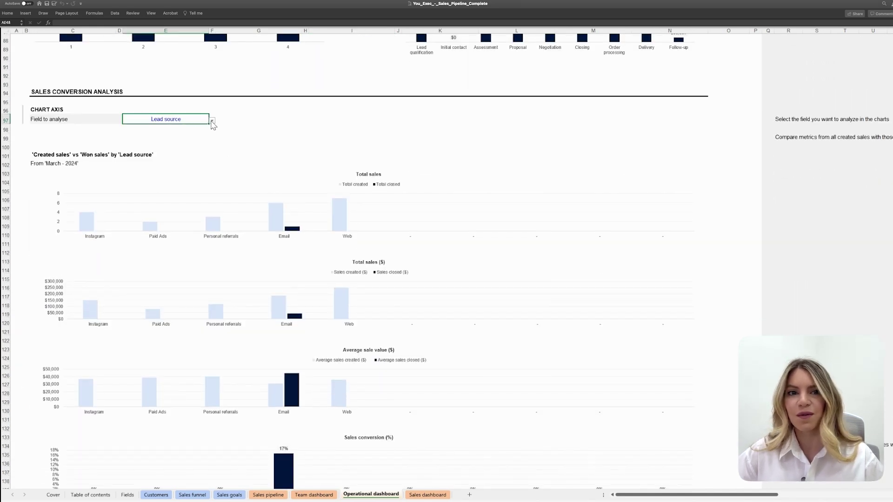
left_click(211, 121)
left_click(154, 133)
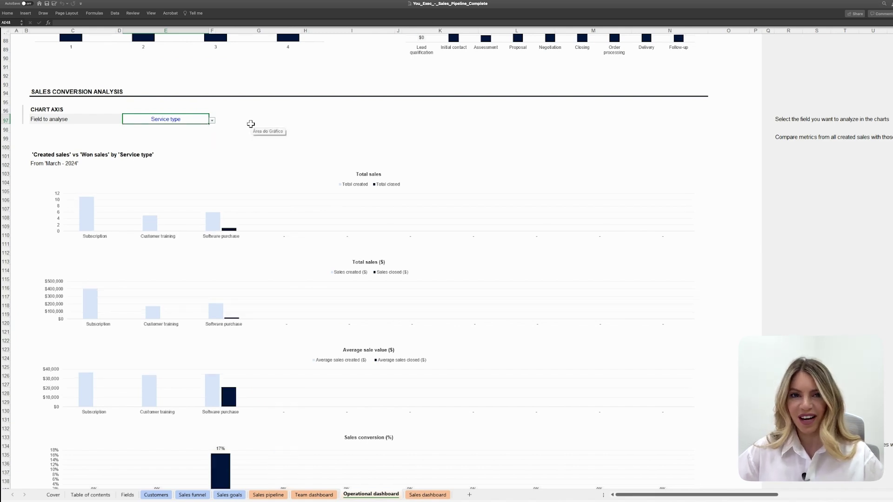
left_click(425, 494)
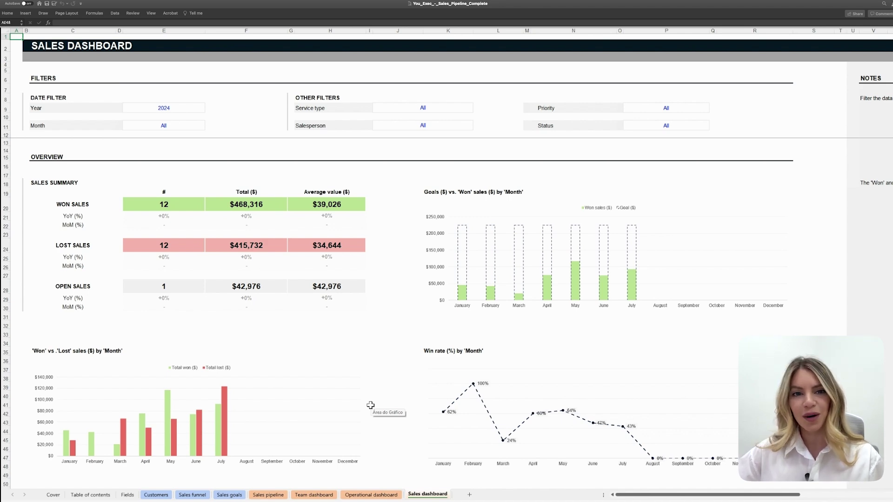
Step: Scroll through the Sales dashboard charts, then view the Customers and Sales funnel sheets
scroll(604, 349, "down", 2)
scroll(564, 322, "down", 3)
scroll(556, 313, "down", 5)
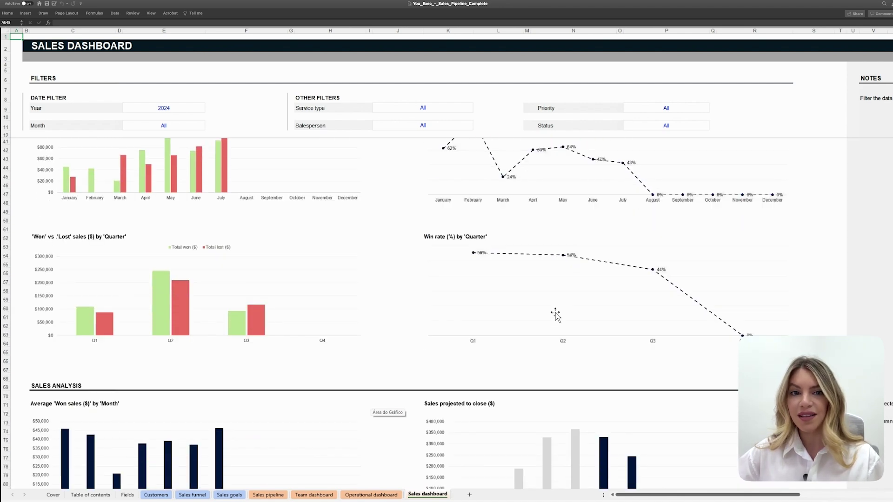
scroll(544, 314, "down", 4)
scroll(530, 313, "down", 3)
scroll(465, 311, "up", 10)
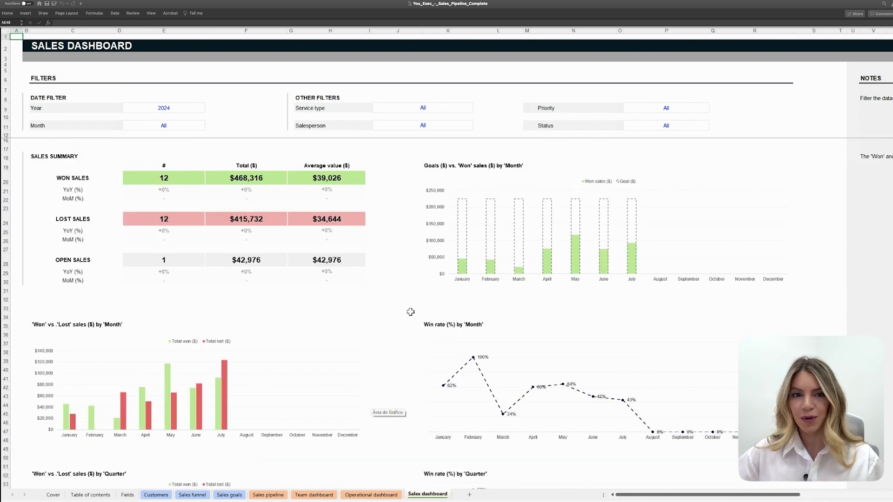
scroll(410, 312, "up", 3)
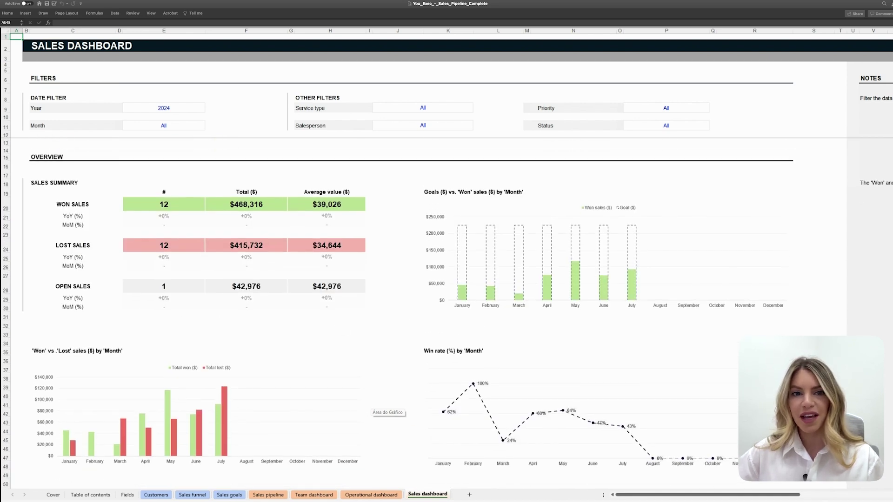
left_click(156, 495)
left_click(192, 495)
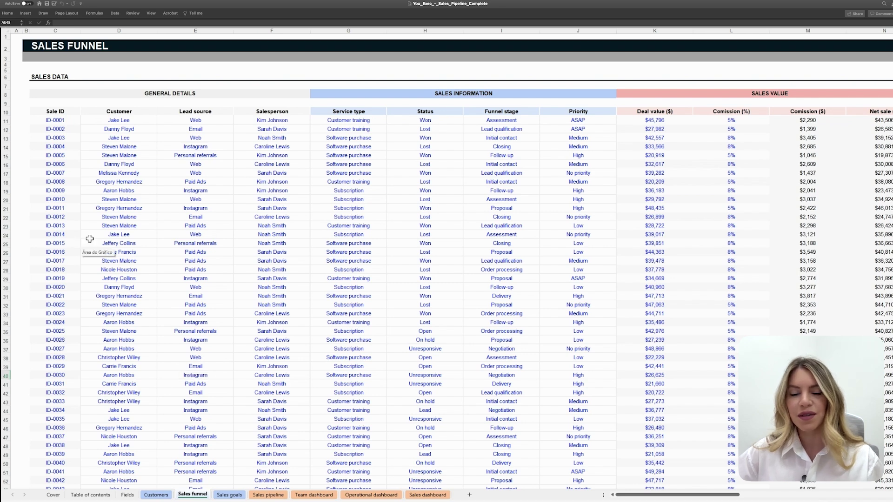
Step: On Sales goals, highlight the salesperson names, their monthly goals and the Goal ($) total
left_click(222, 496)
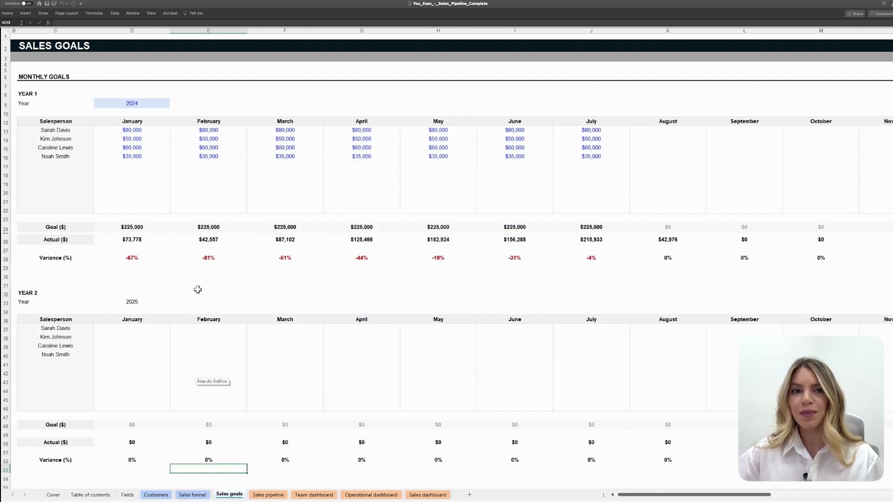
scroll(160, 192, "left", 1)
left_click_drag(86, 131, 90, 192)
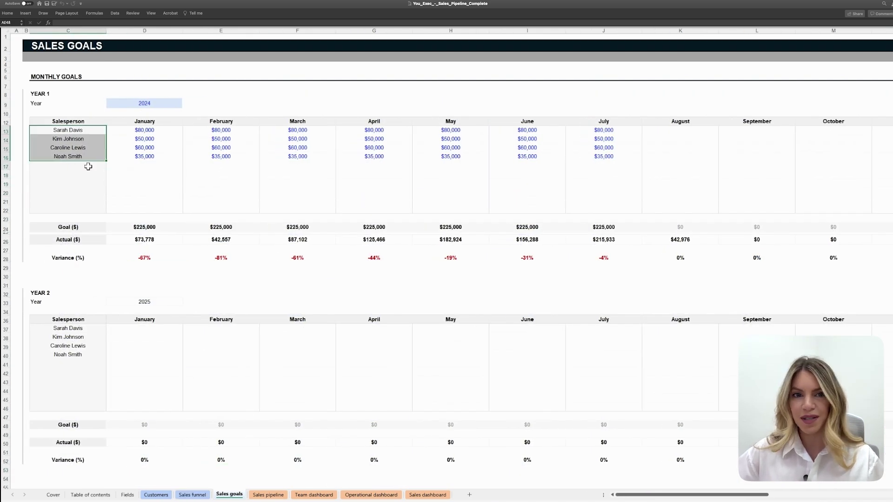
left_click_drag(141, 131, 144, 193)
left_click(186, 211)
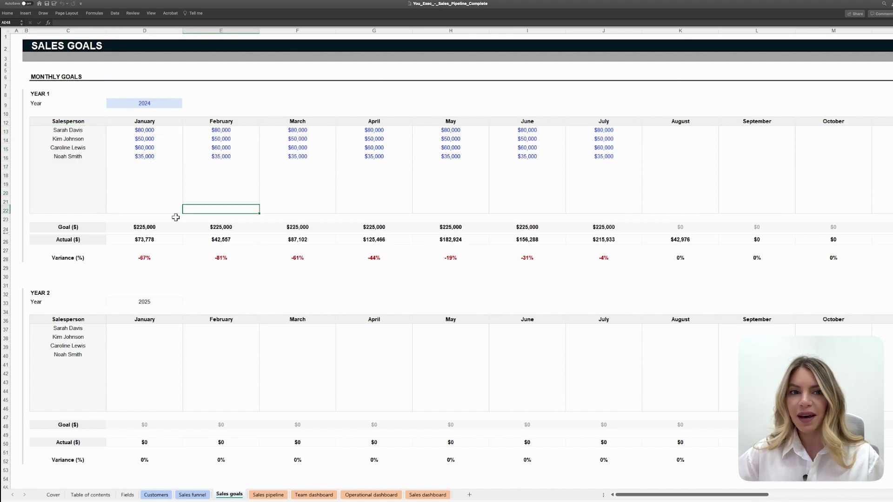
left_click(68, 228)
Step: Highlight the January–July Goal ($) totals and the monthly Actual ($) totals
left_click_drag(86, 228, 604, 228)
left_click(526, 276)
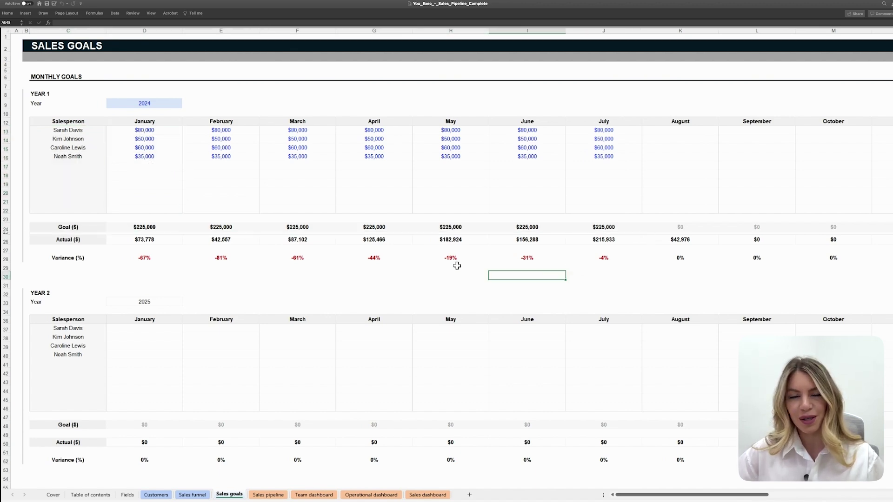
left_click_drag(64, 239, 410, 239)
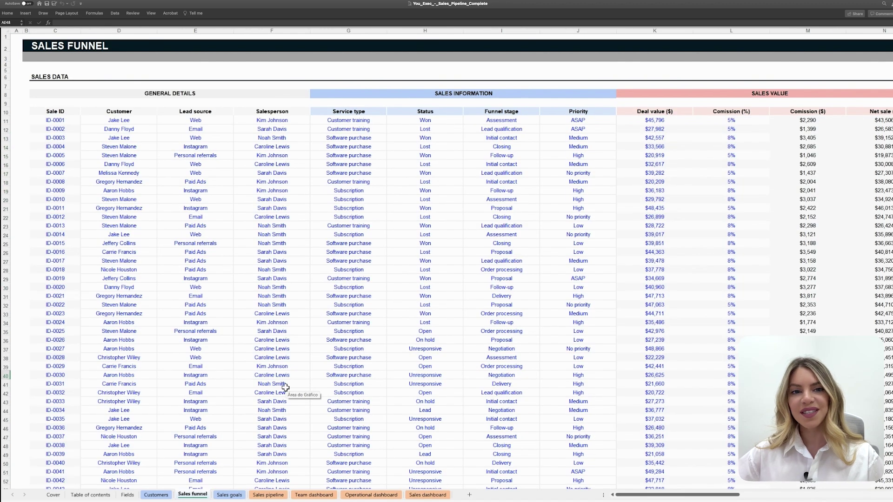
left_click(128, 495)
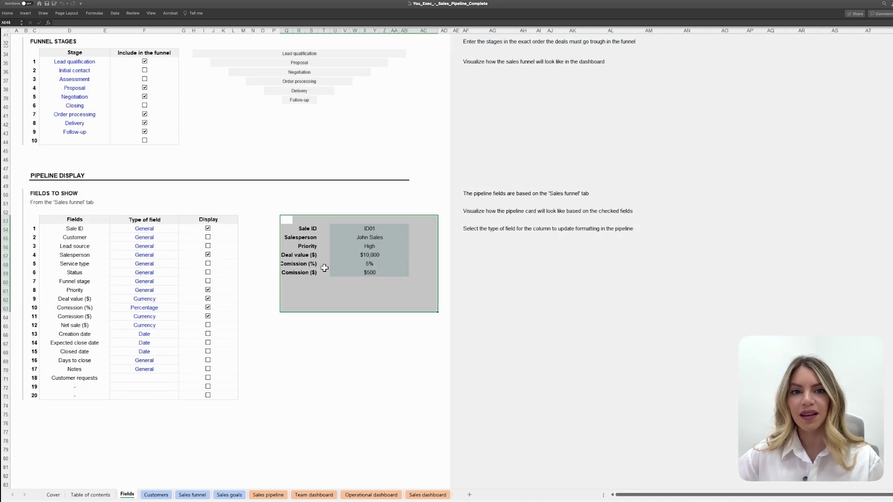
Step: Point out the Lost status on Fields, then the 50% win rate and $156,288 total sales
scroll(324, 268, "up", 5)
scroll(316, 233, "up", 5)
left_click(299, 173)
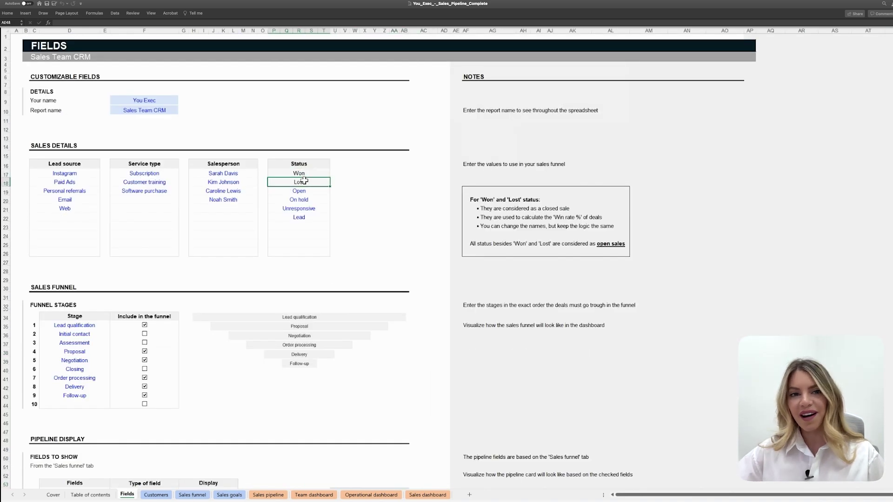
left_click(376, 495)
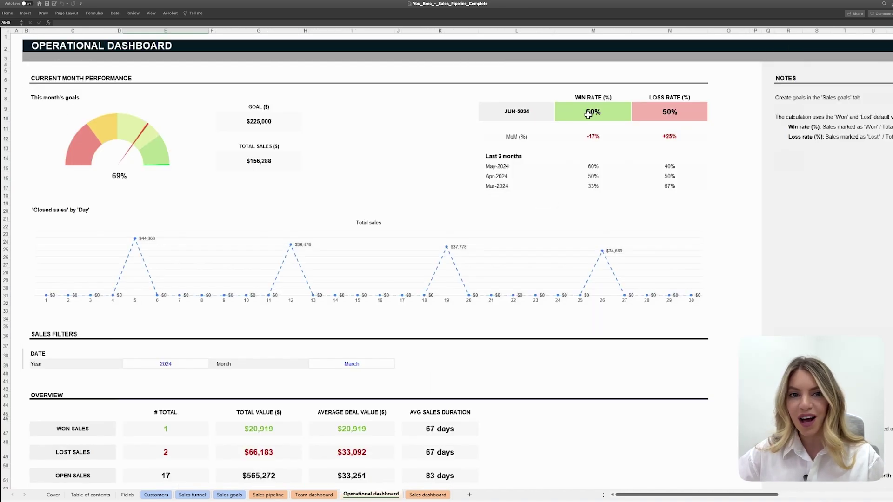
left_click(588, 115)
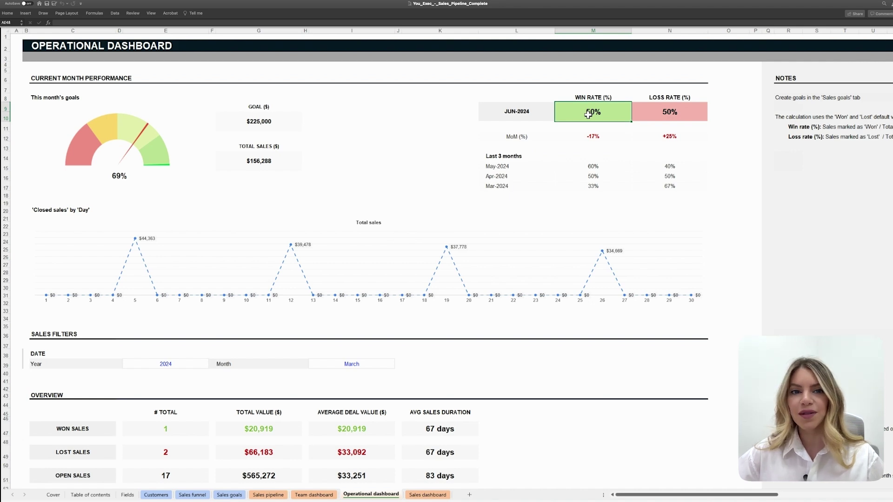
left_click(258, 158)
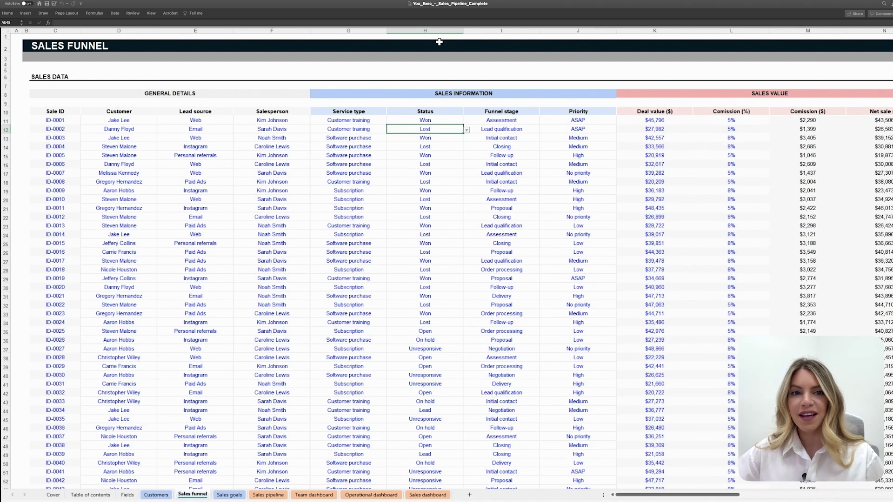
Step: Inspect the Status dropdown for sale ID-0001, leaving it set to Won
left_click(439, 31)
left_click(449, 121)
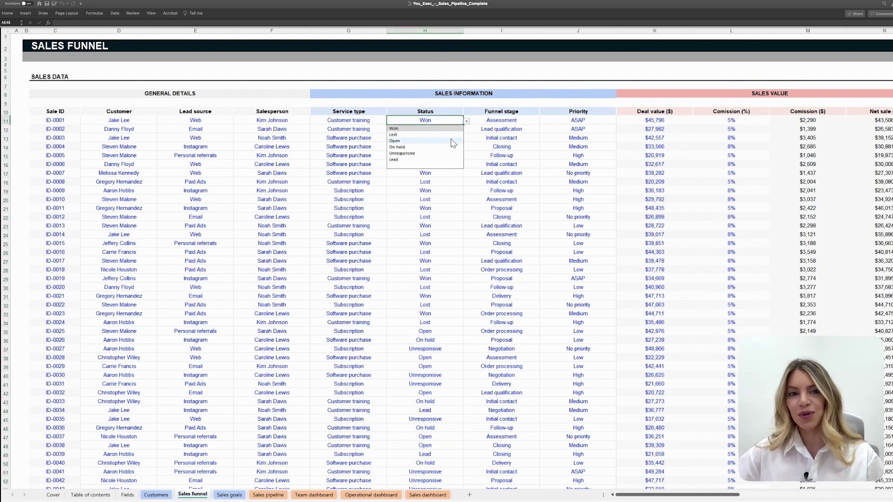
key("Escape")
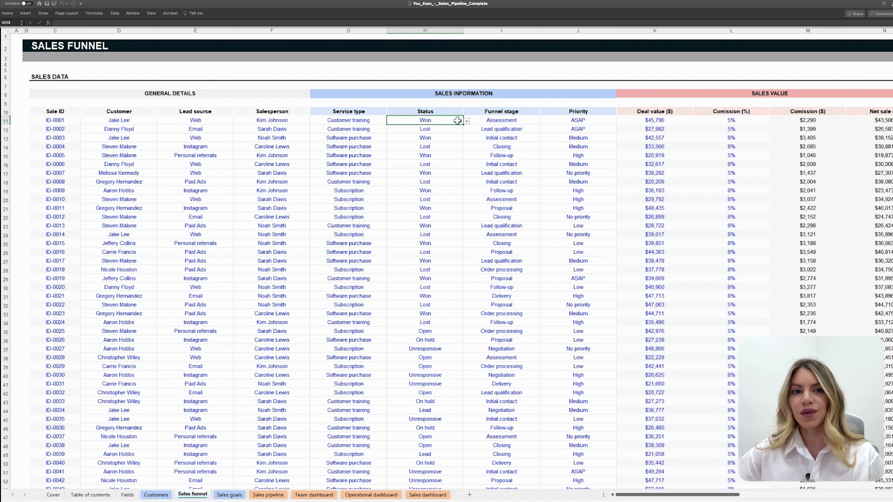
left_click(466, 121)
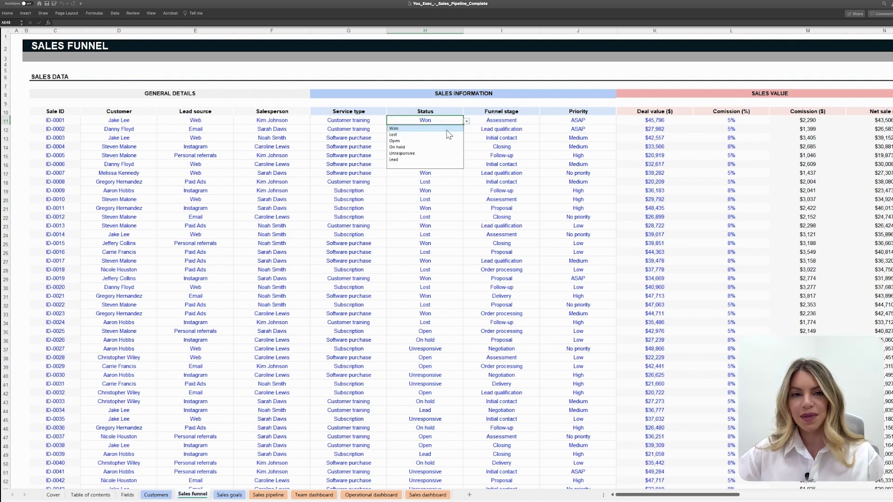
left_click(497, 172)
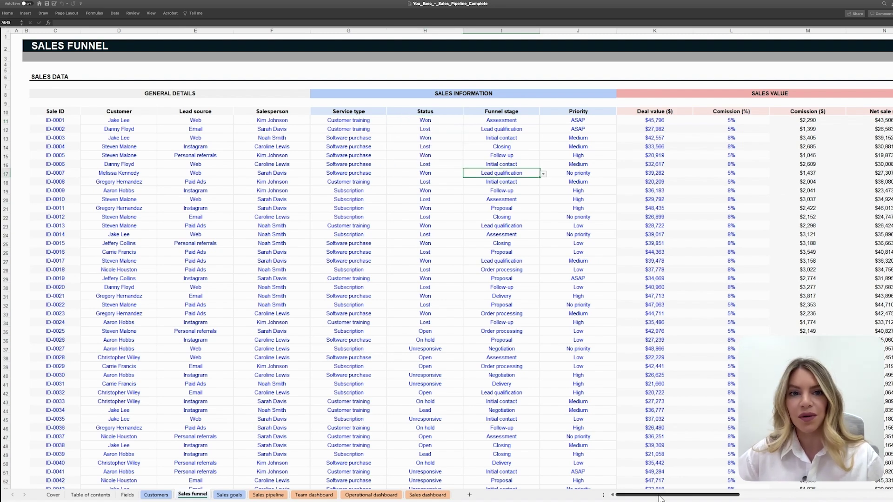
Step: Scroll right and highlight the Closed date cells, starting from 01/10/2024
left_click_drag(660, 495, 709, 497)
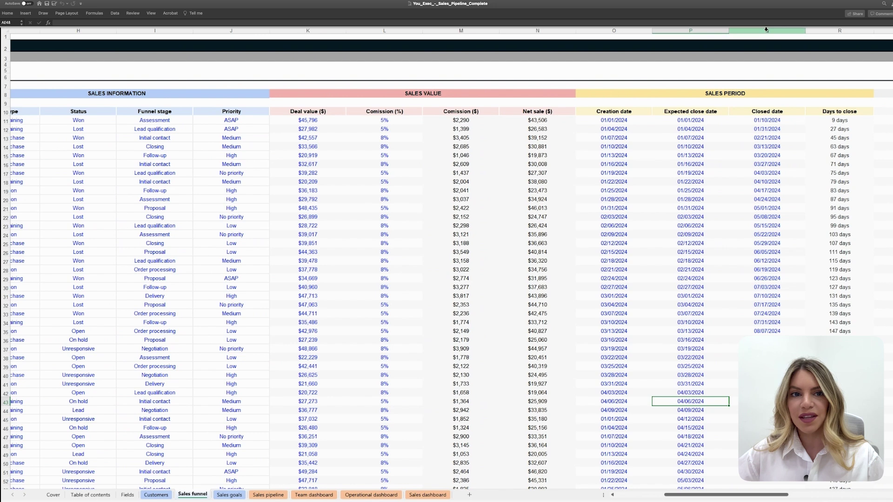
left_click(767, 31)
left_click(776, 120)
left_click_drag(776, 120, 768, 321)
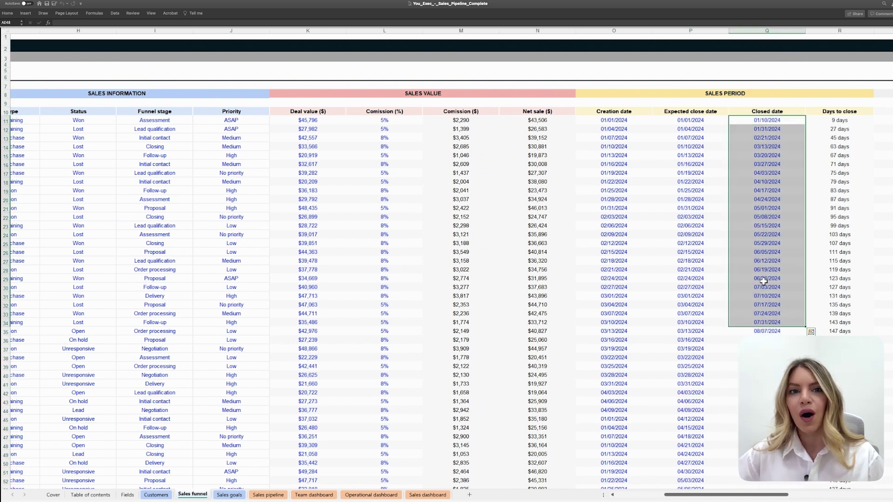
left_click_drag(765, 201, 766, 128)
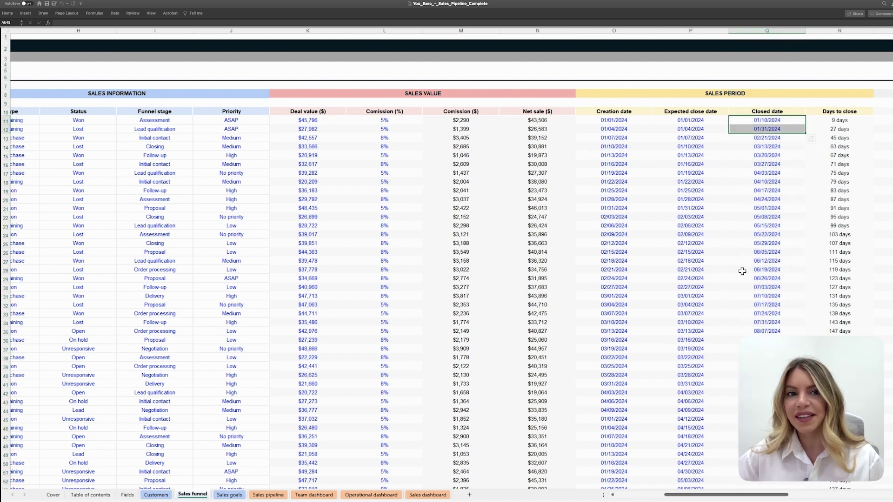
left_click(428, 495)
Step: Highlight the Sales dashboard's won, lost and open sales summary figures
scroll(429, 321, "down", 3)
scroll(358, 256, "up", 3)
left_click_drag(157, 206, 335, 206)
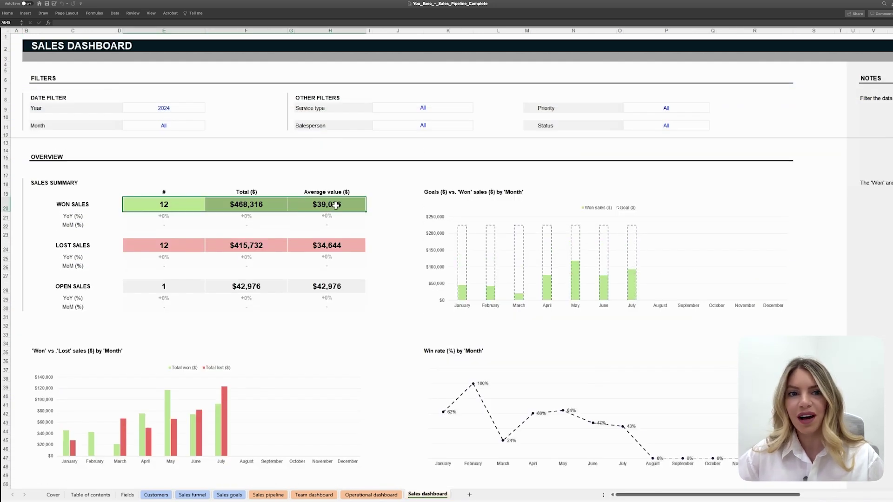
left_click_drag(160, 246, 302, 248)
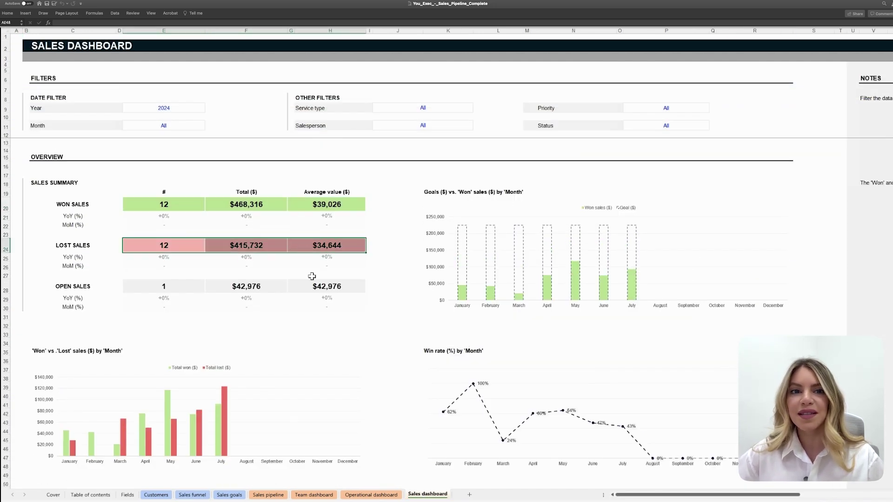
left_click_drag(315, 288, 161, 294)
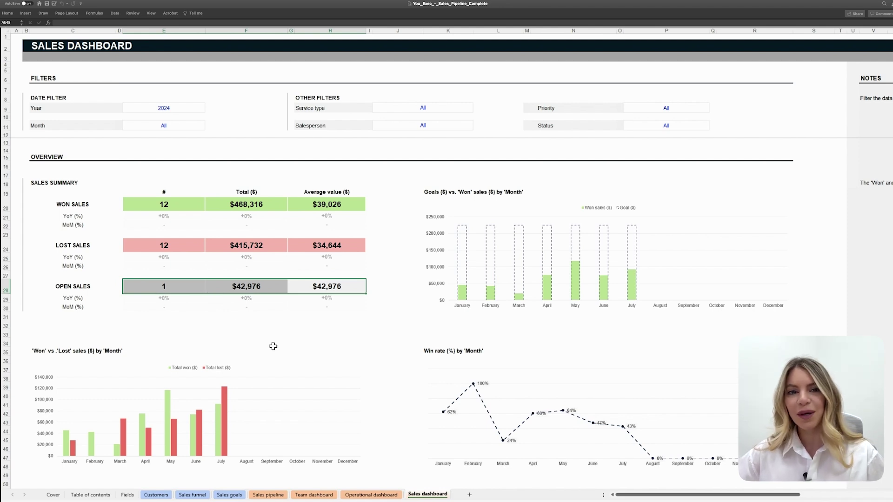
left_click(381, 333)
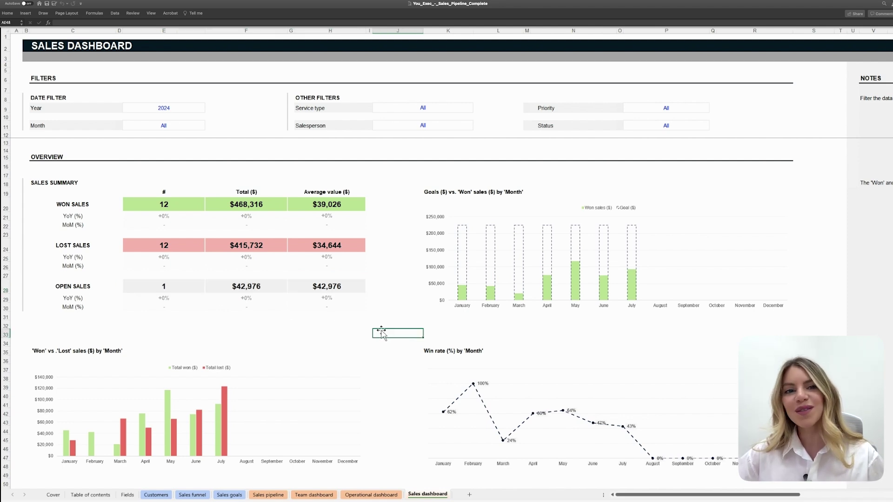
Step: Scroll through the Sales dashboard charts, then return to the Operational dashboard
scroll(381, 333, "down", 2)
scroll(383, 331, "down", 3)
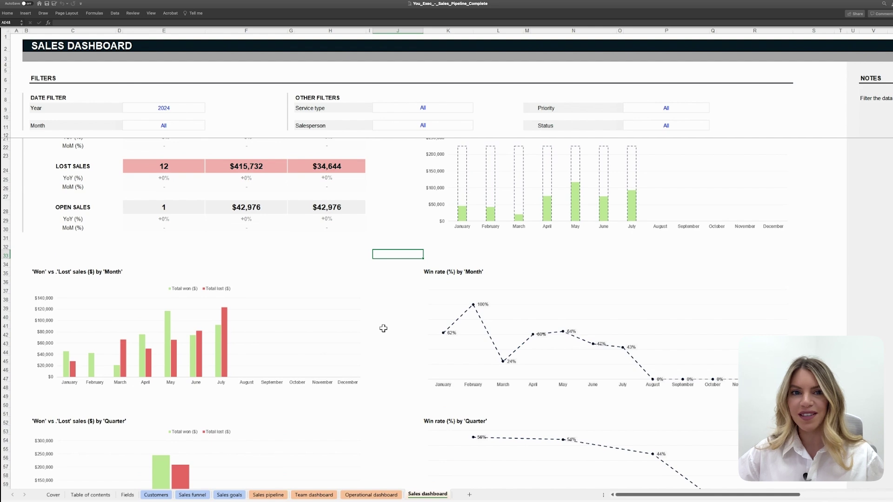
scroll(383, 328, "down", 3)
scroll(383, 328, "down", 2)
scroll(301, 356, "up", 3)
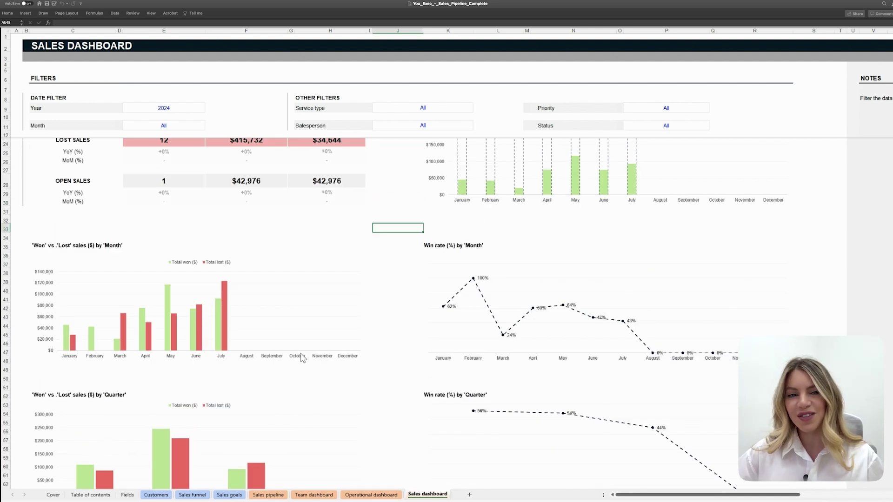
scroll(311, 351, "up", 3)
left_click(359, 495)
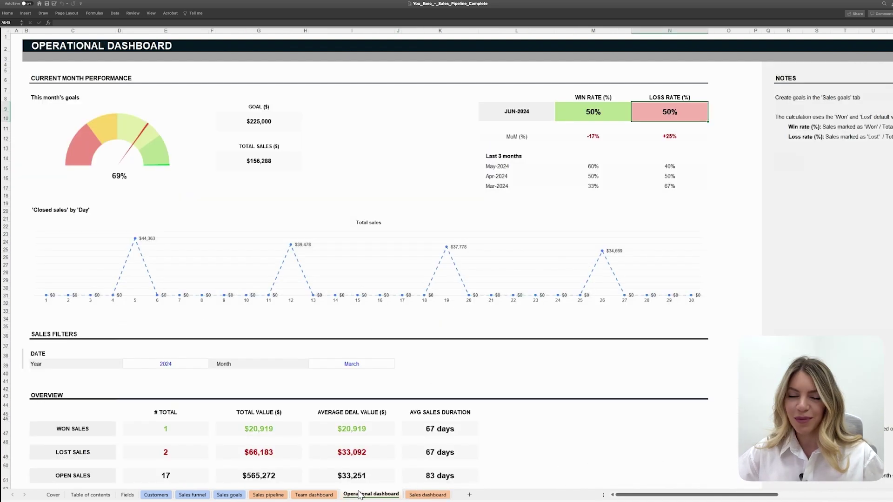